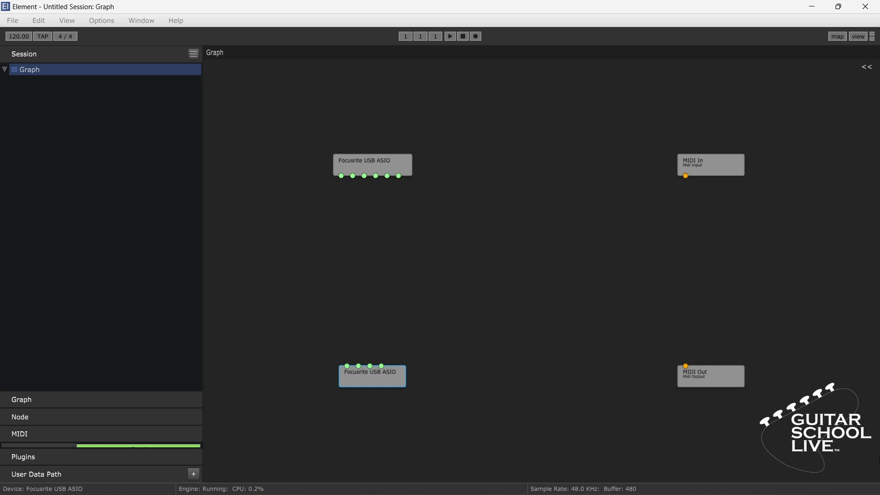
Look over the MIDI page of Element's preferences, then close the preferences
left_click(6, 24)
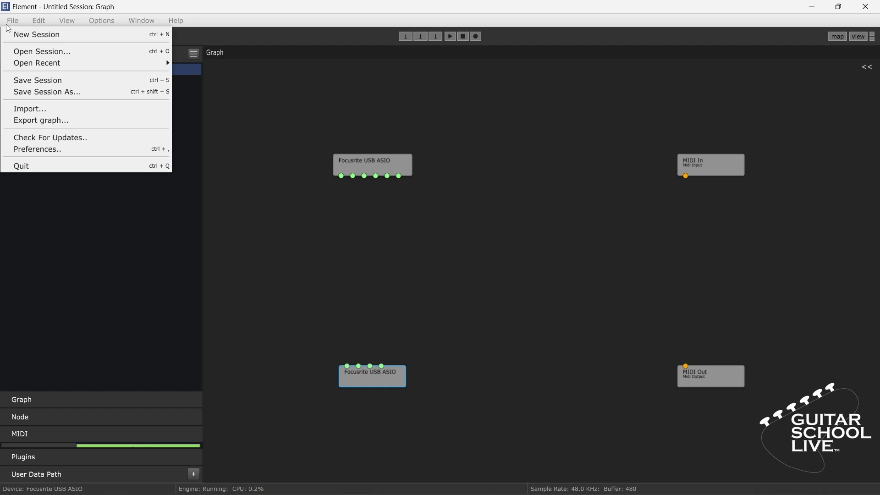
left_click(46, 149)
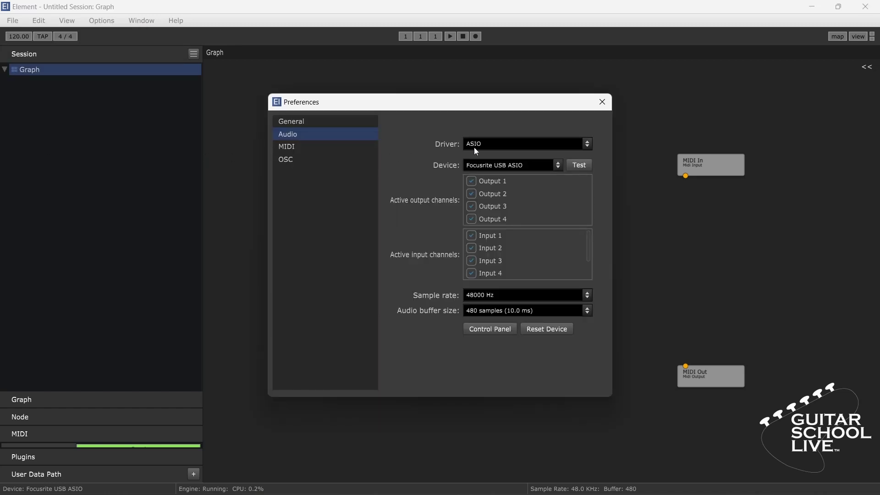
left_click(341, 147)
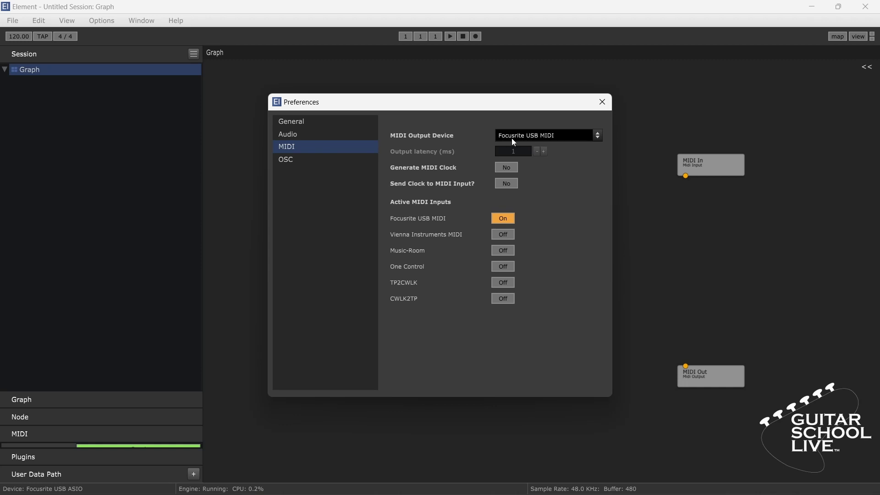
left_click(603, 102)
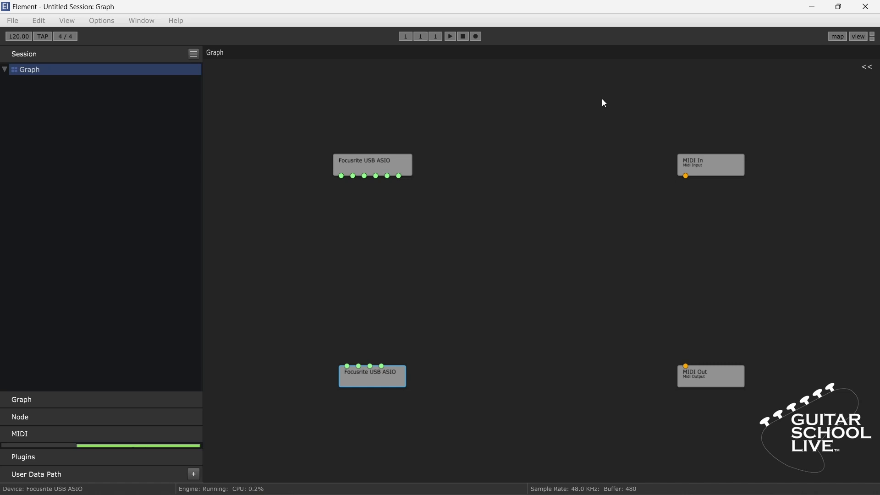
Add Graph 2 and Graph 3 from the Session panel menu's Add Graph option
left_click(197, 54)
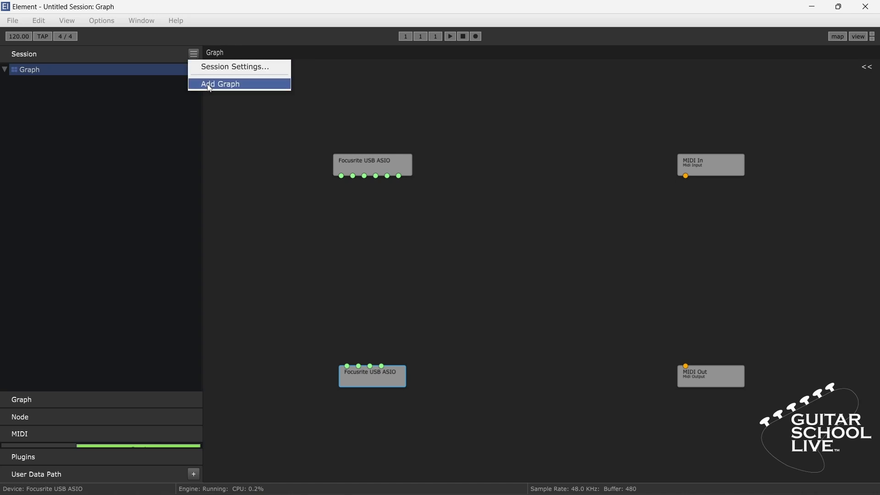
left_click(210, 85)
left_click(196, 56)
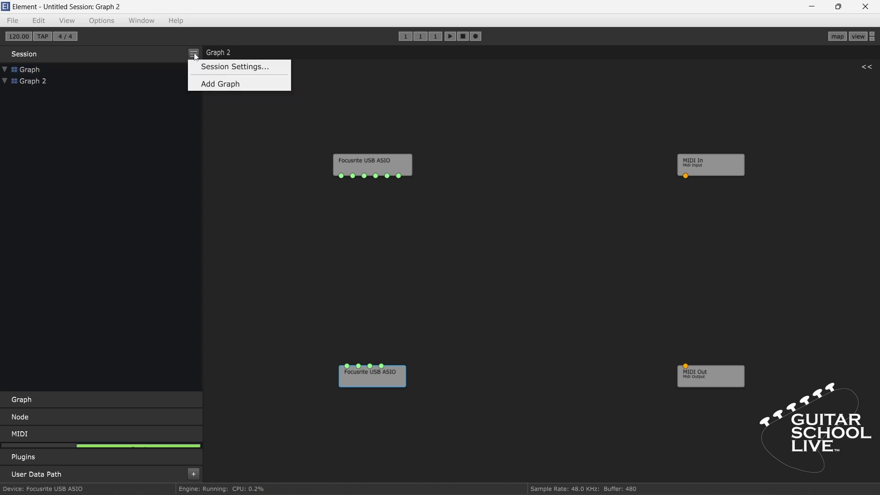
left_click(211, 86)
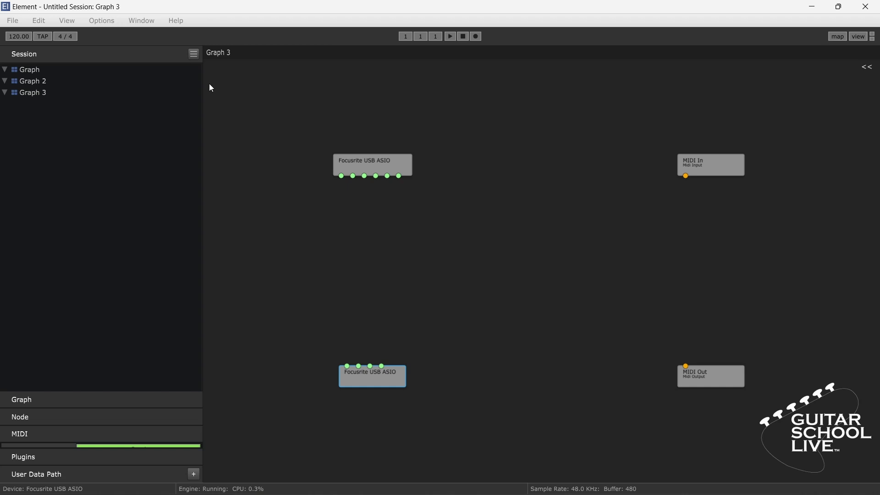
In the first graph's settings, set Name to 'Soldano and Orange' and MIDI Program to 1
left_click(155, 70)
right_click(155, 72)
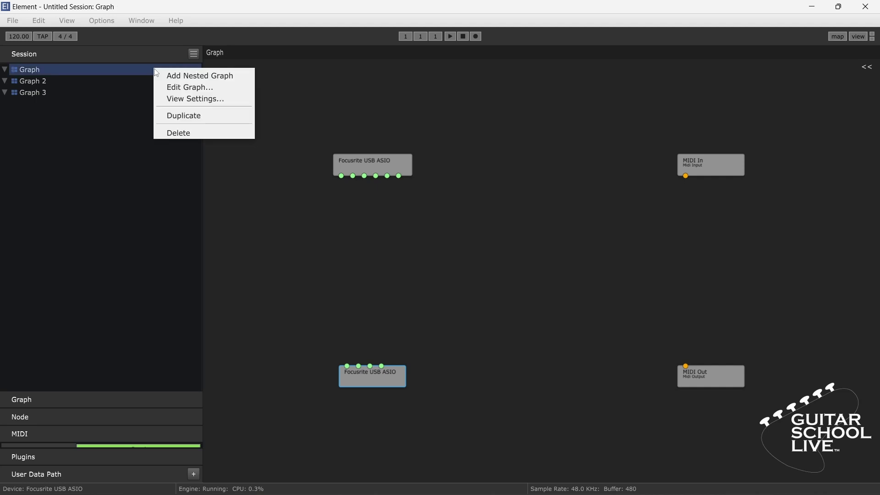
left_click(187, 100)
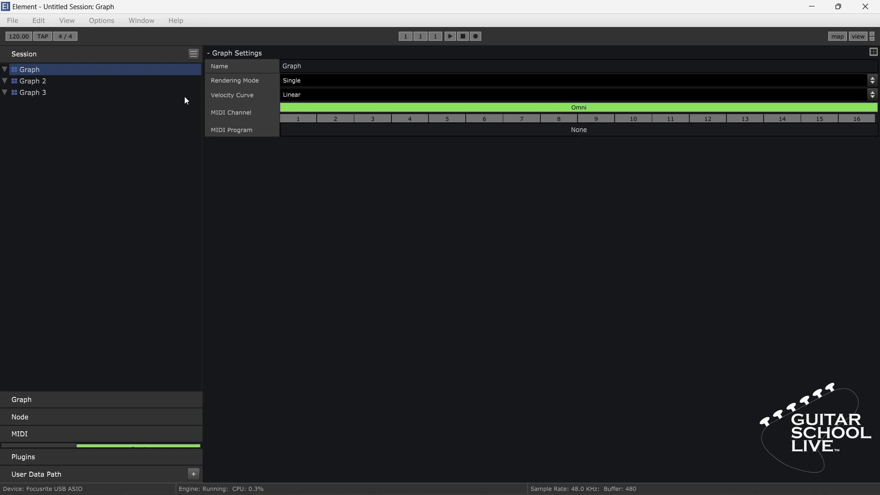
left_click(294, 66)
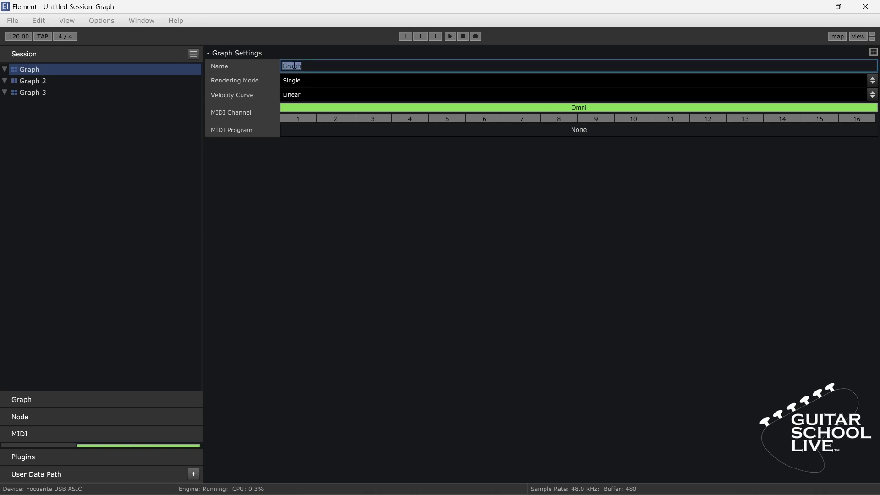
type("Soldano and ")
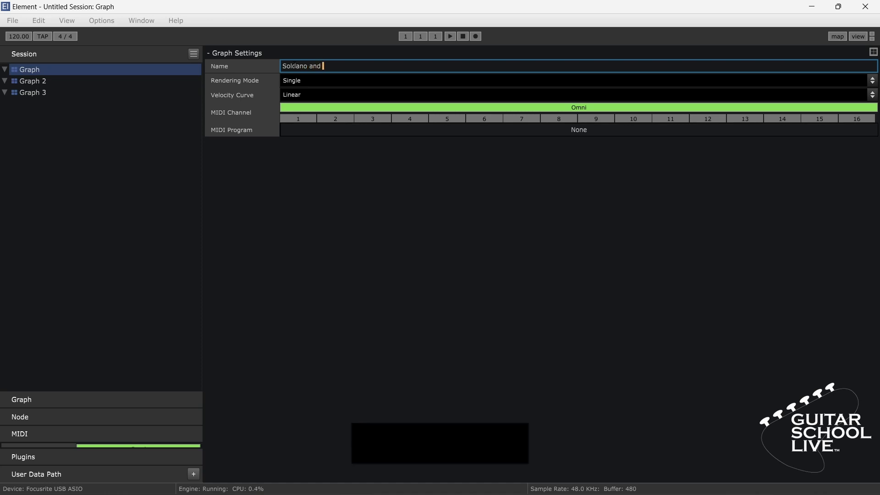
type("Crange")
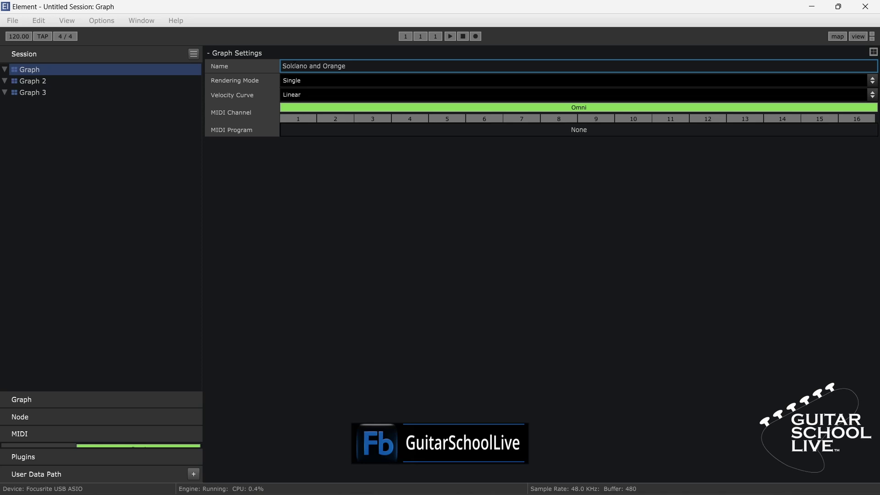
left_click(299, 128)
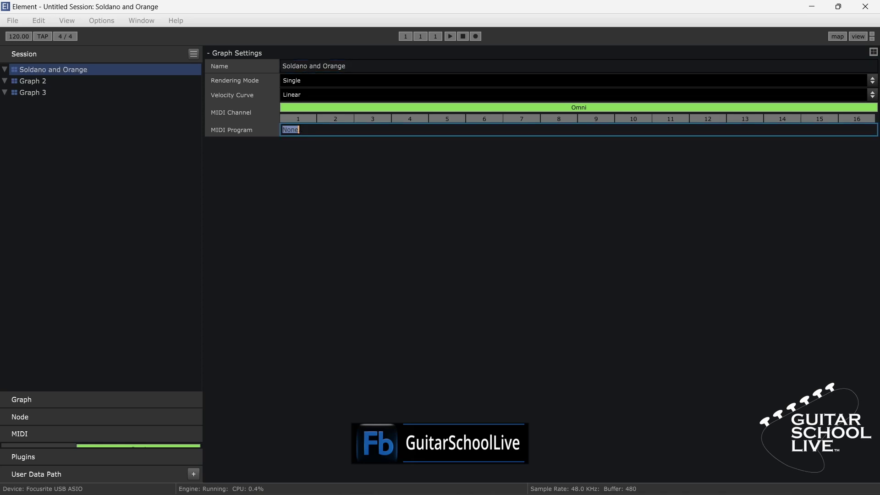
type("1")
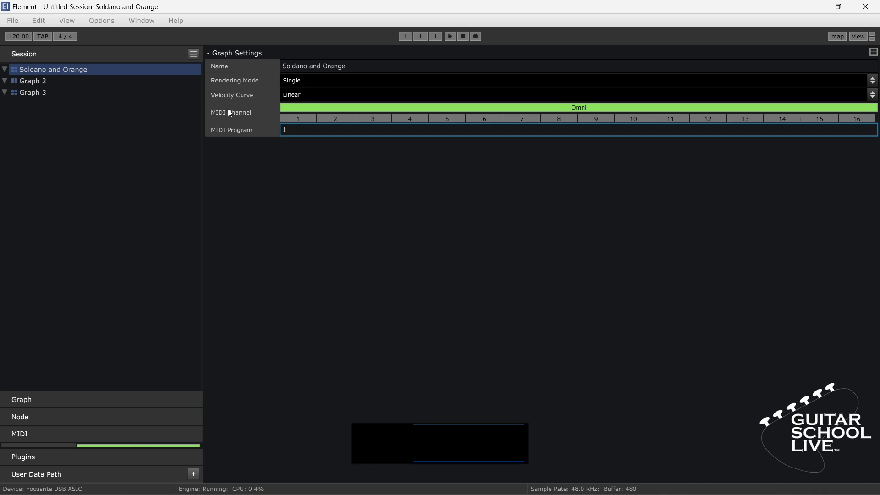
Give Graph 2 the name 'Deluxe and Vox' and MIDI Program 2
left_click(187, 83)
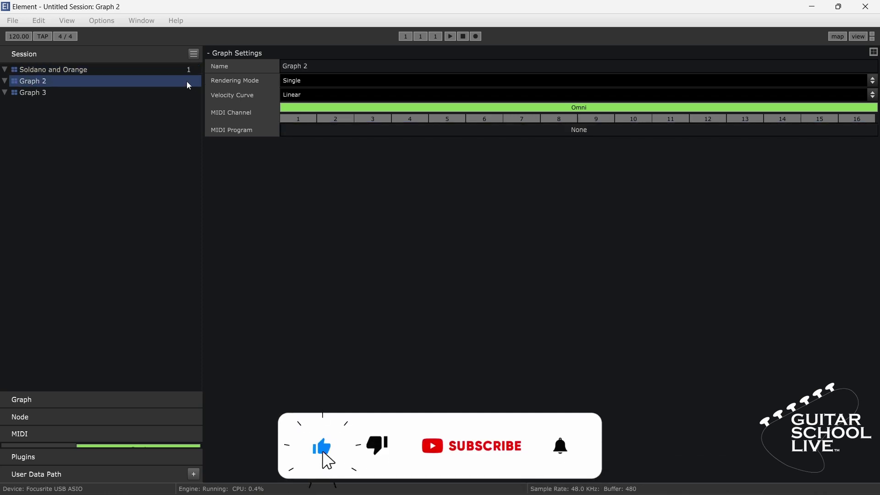
left_click(293, 67)
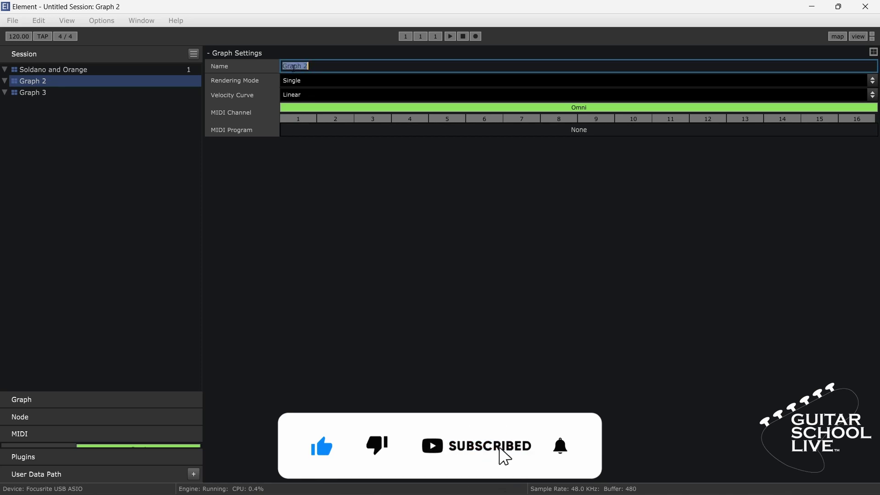
type("Deluxe and")
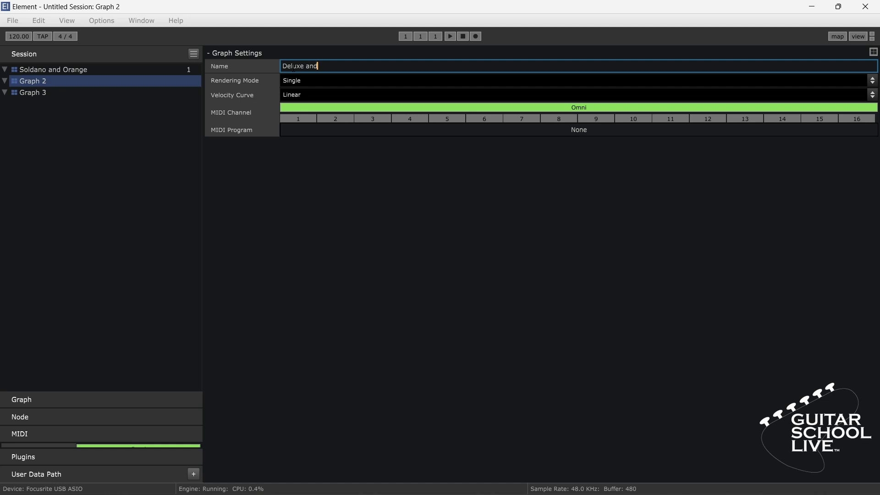
type(" Vox")
left_click(292, 131)
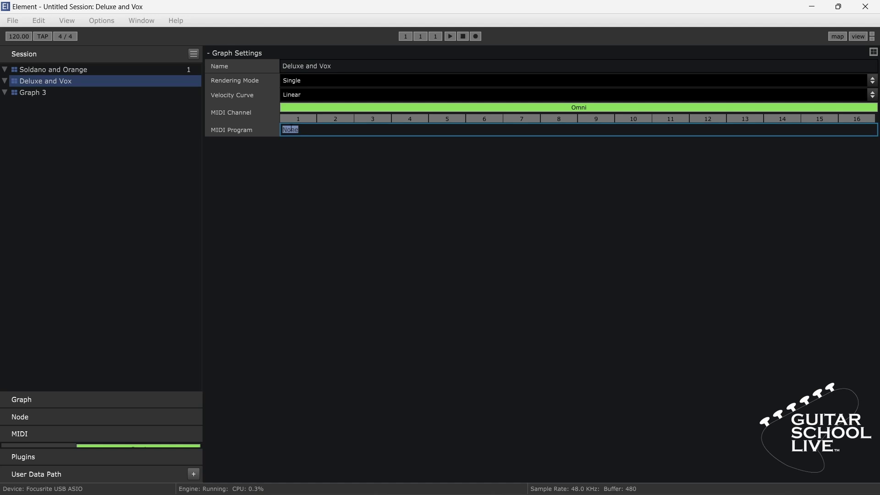
type("2")
Name Graph 3 'Hot Rod and Tweed' with MIDI Program 3, then go back to the node graph view
left_click(187, 94)
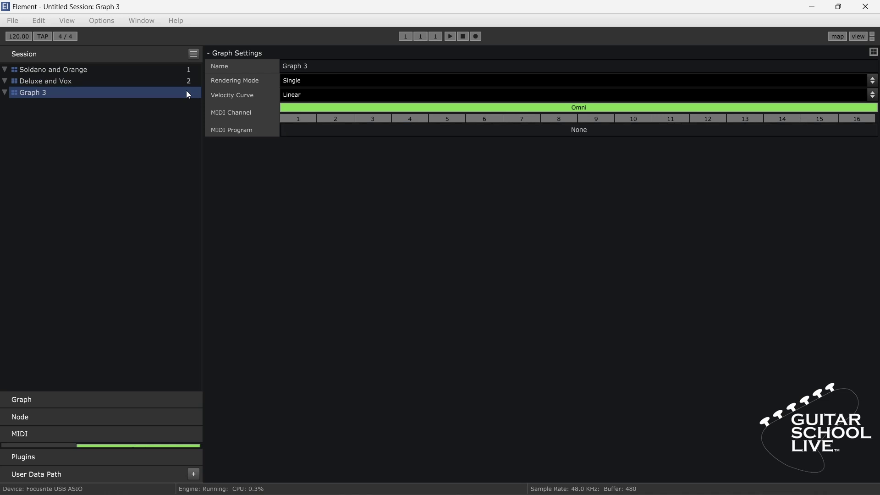
left_click(298, 67)
type("H")
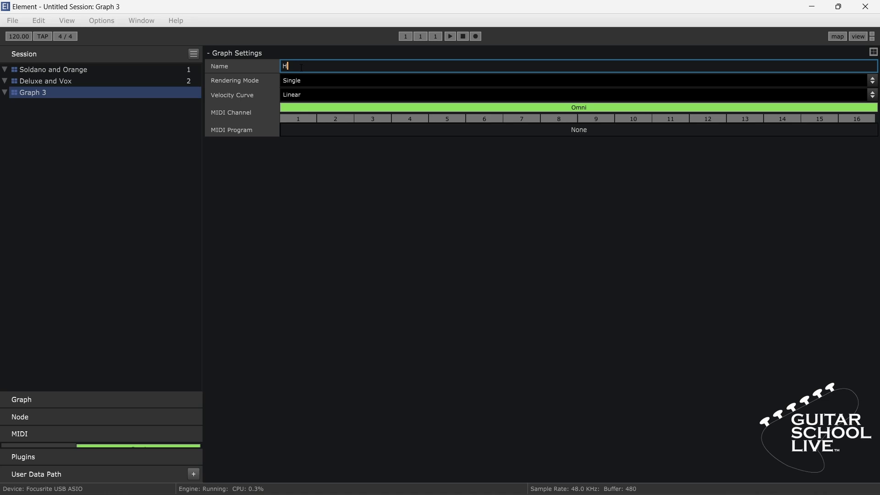
type("ot Rod and Tweed")
left_click(299, 133)
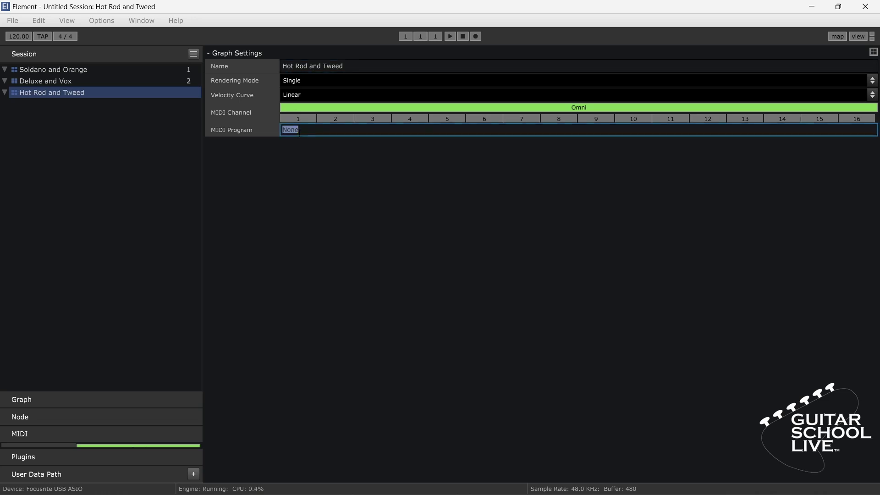
type("3")
key("Return")
left_click(873, 53)
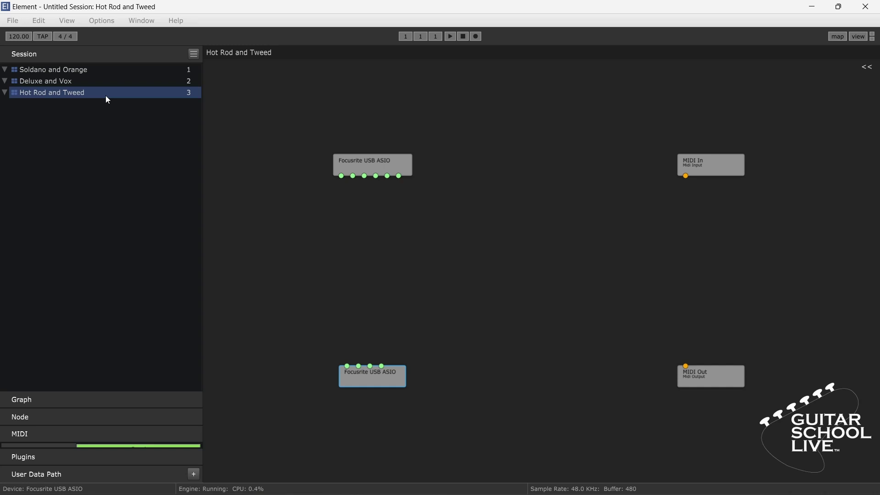
In the Soldano and Orange graph, add IK Multimedia's TONEX (VST3) plugin from the canvas menu
left_click(101, 70)
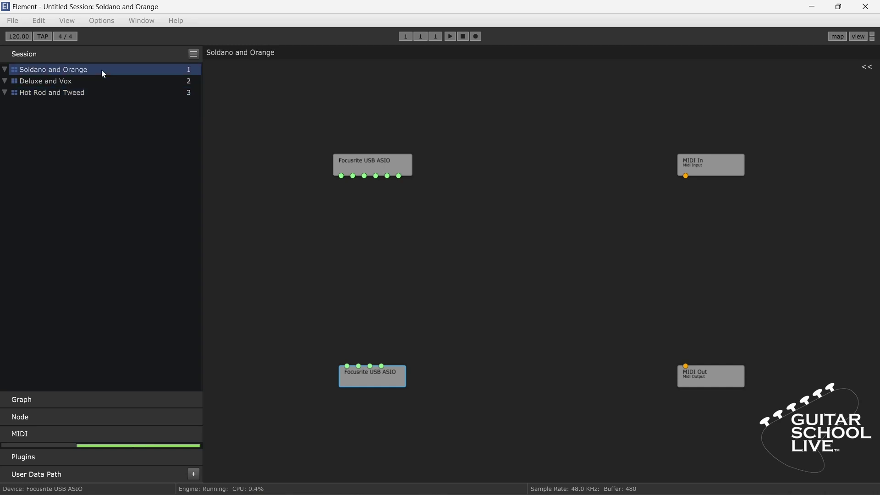
right_click(494, 250)
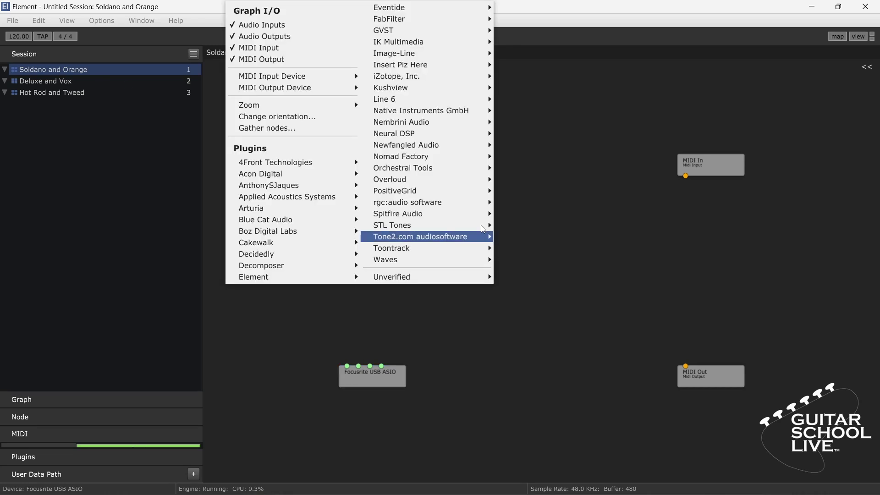
mouse_move(450, 46)
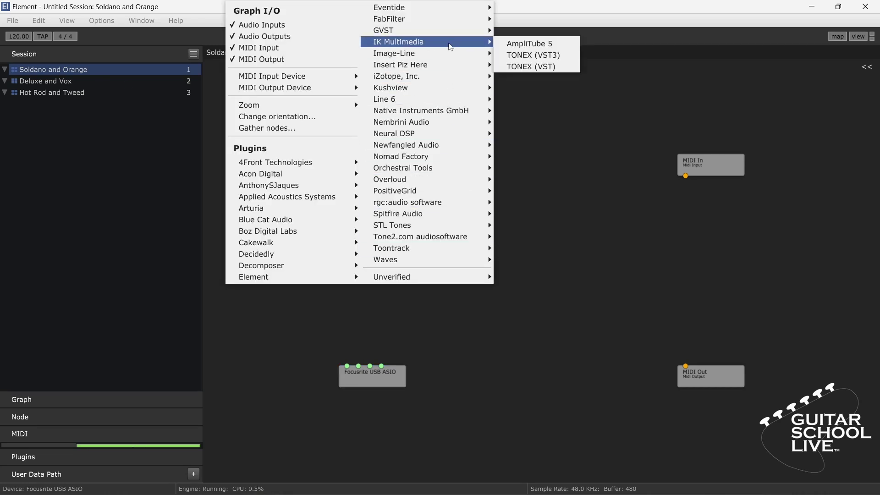
left_click(524, 55)
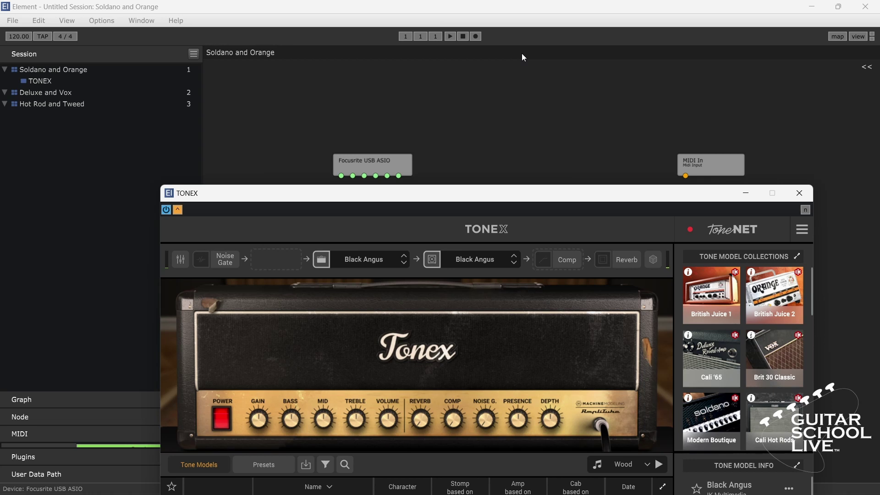
Close the TONEX window, move its node below the audio input, and rename it Soldano
left_click(798, 194)
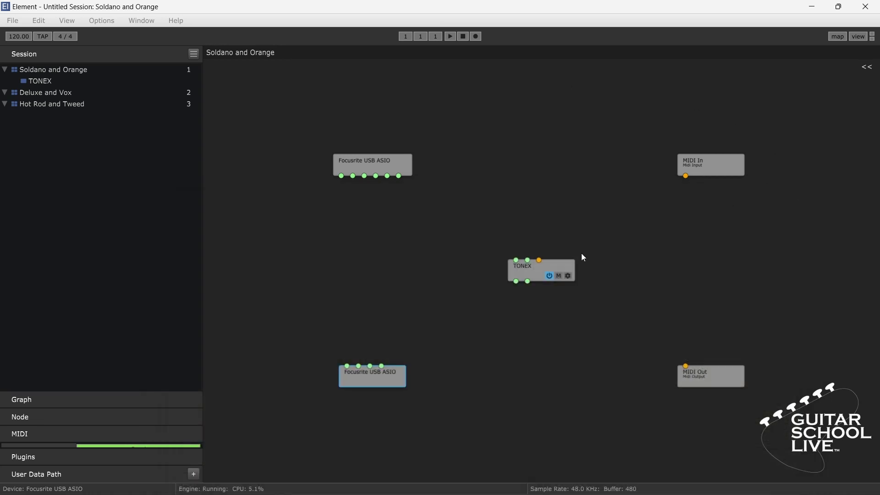
left_click_drag(534, 267, 358, 244)
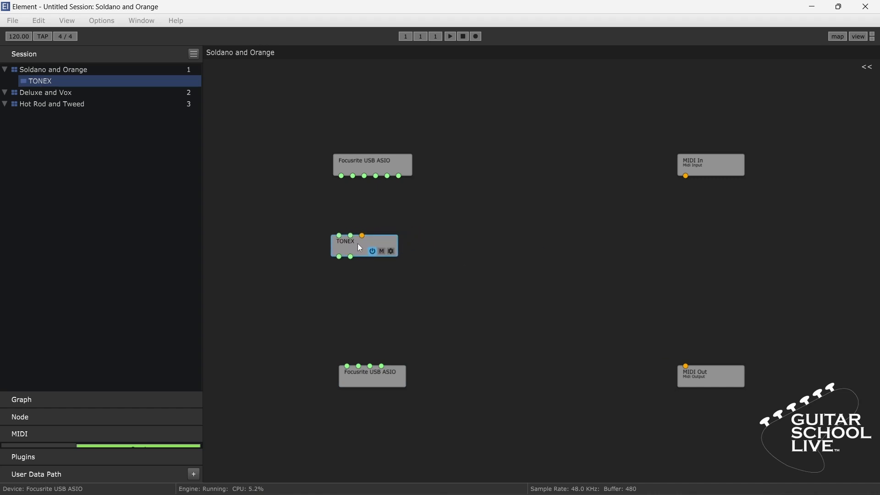
right_click(359, 245)
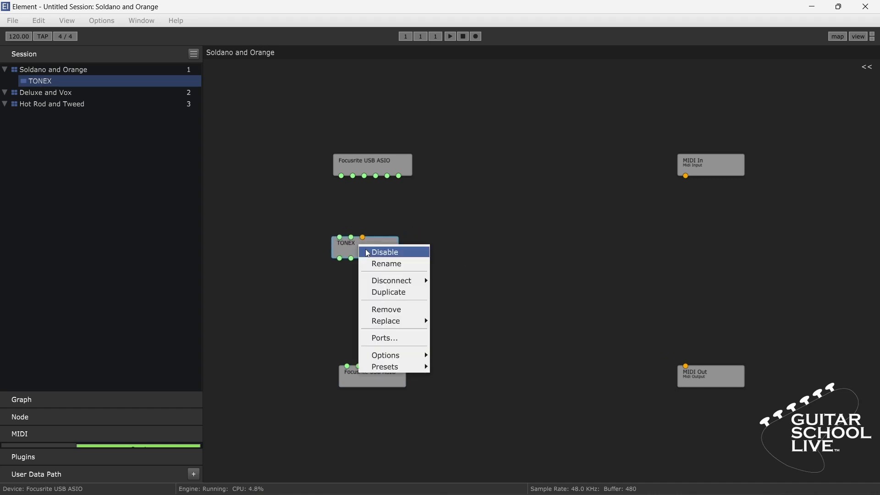
left_click(387, 265)
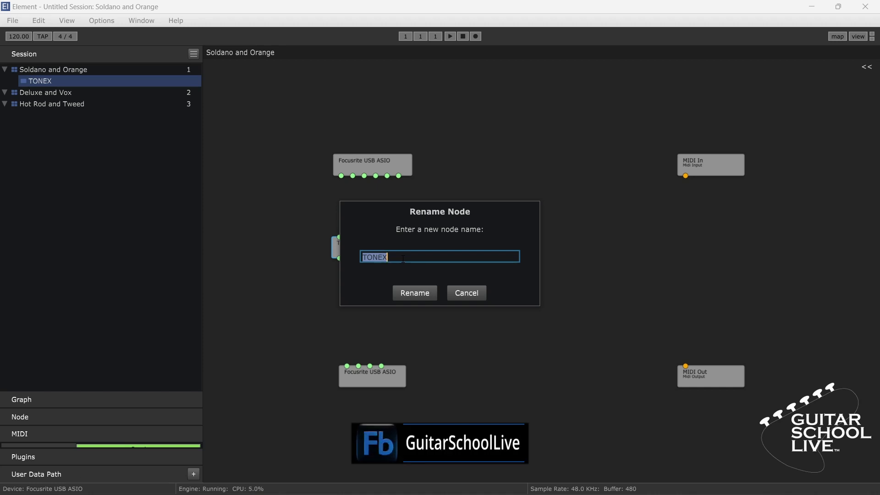
type("Soldano")
left_click(412, 289)
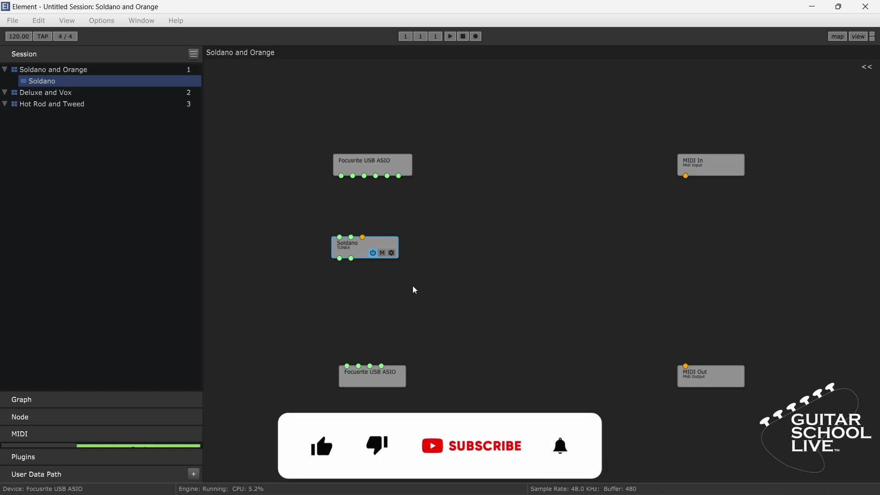
Add another IK Multimedia TONEX (VST3) node to the graph and close its editor window
right_click(485, 264)
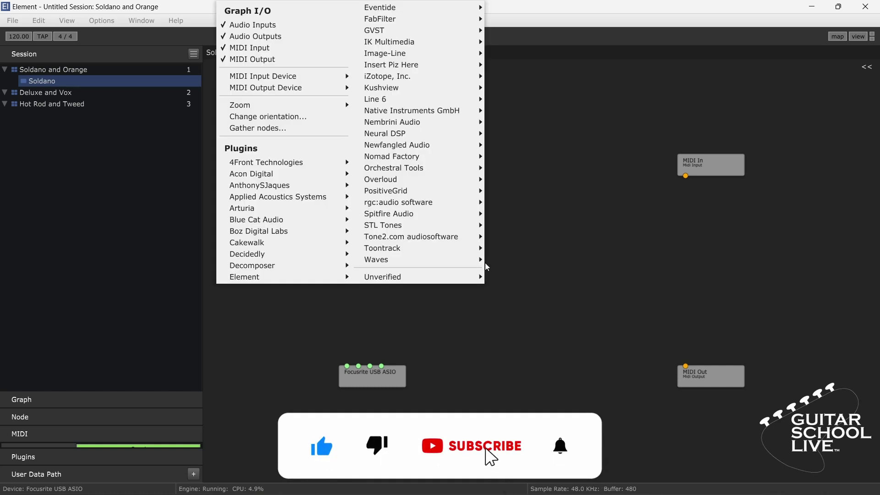
mouse_move(473, 46)
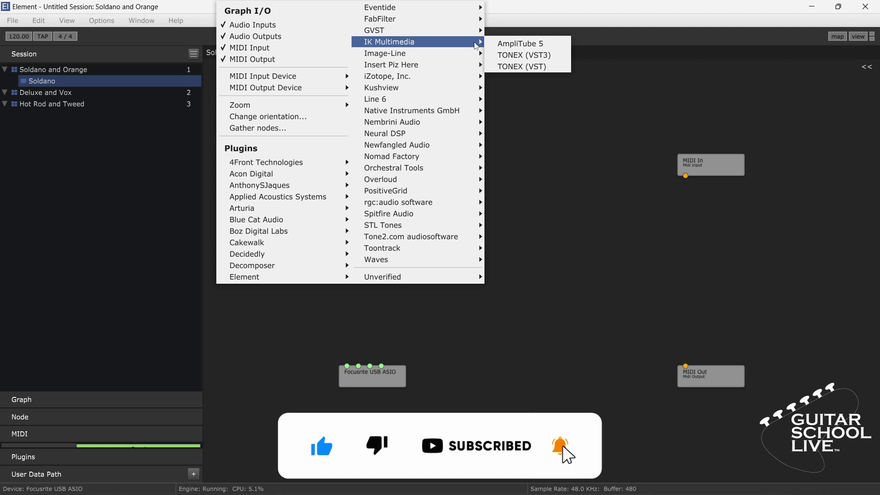
left_click(521, 55)
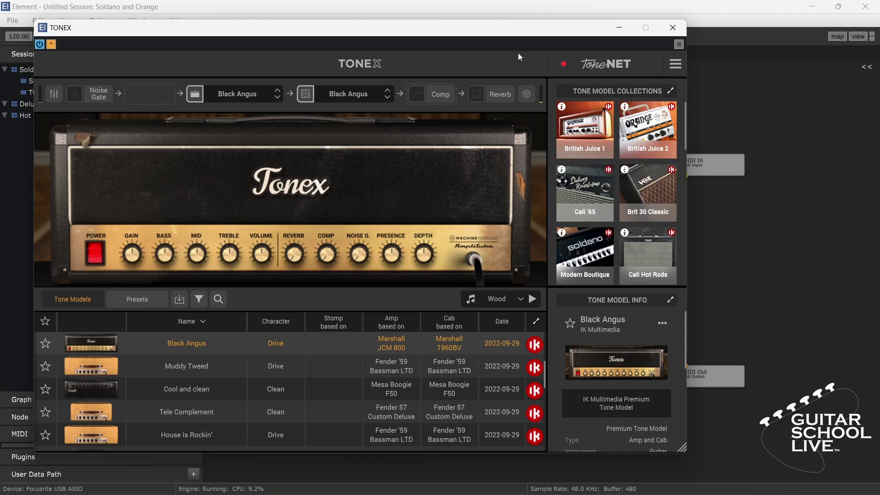
left_click(683, 31)
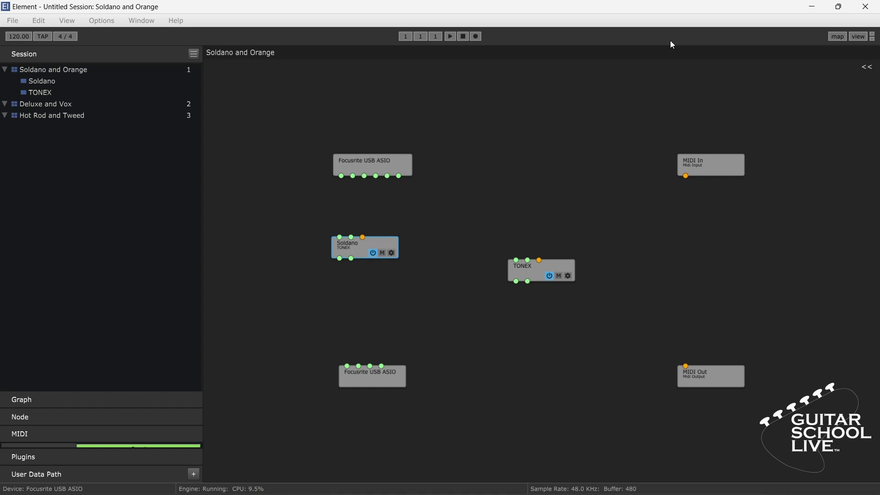
Move the new TONEX node next to Soldano and rename it Orange
left_click_drag(530, 270, 452, 246)
right_click(450, 243)
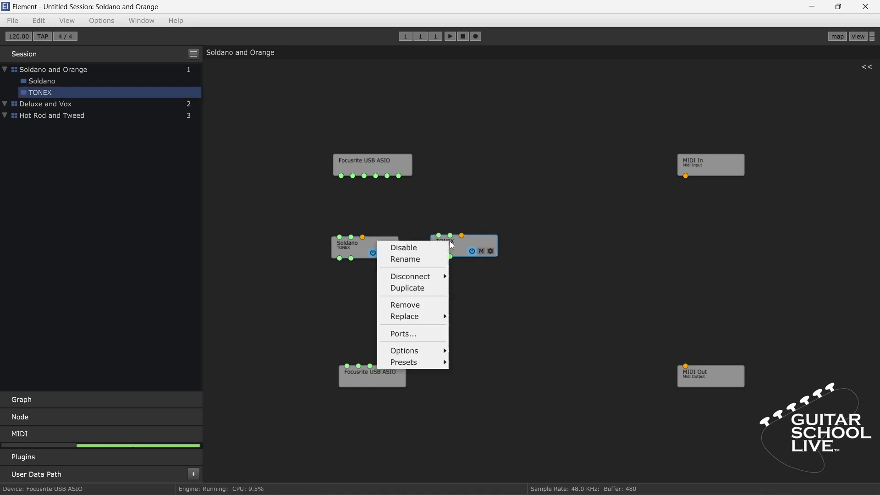
left_click(426, 258)
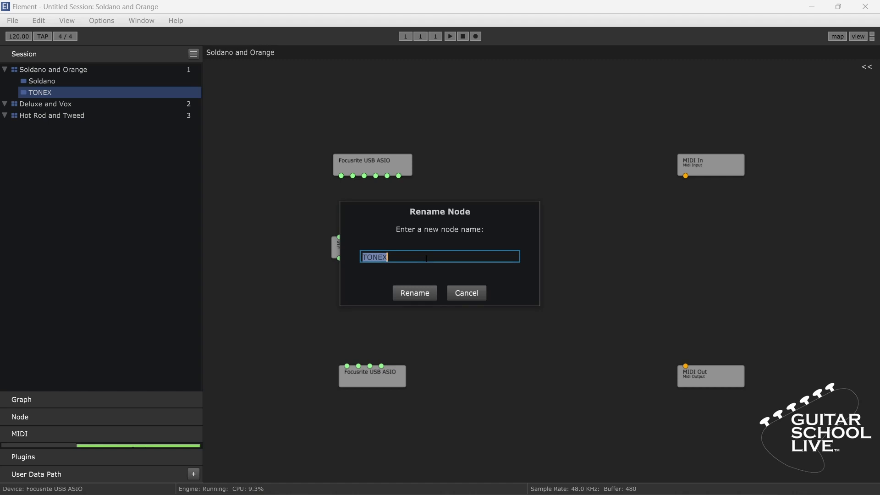
type("Orange")
left_click(417, 292)
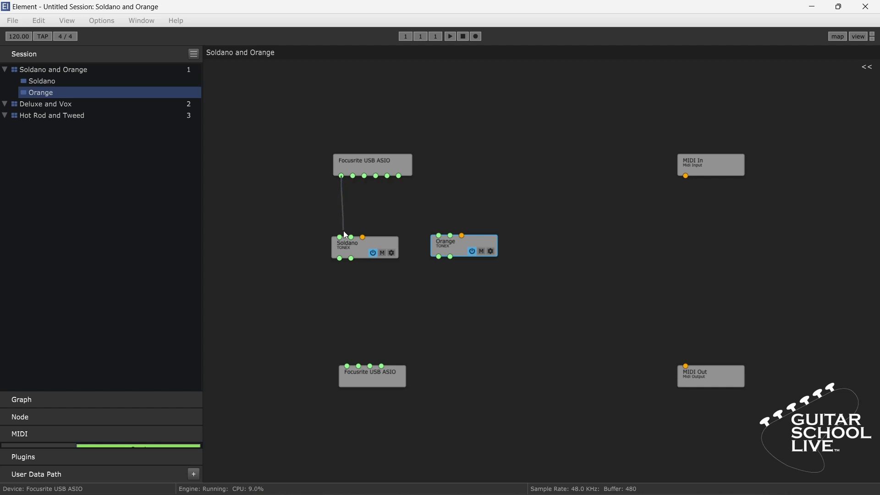
Wire the Focusrite USB ASIO input to Soldano's input and to both of Orange's inputs
left_click_drag(345, 235, 352, 239)
left_click_drag(388, 206, 438, 236)
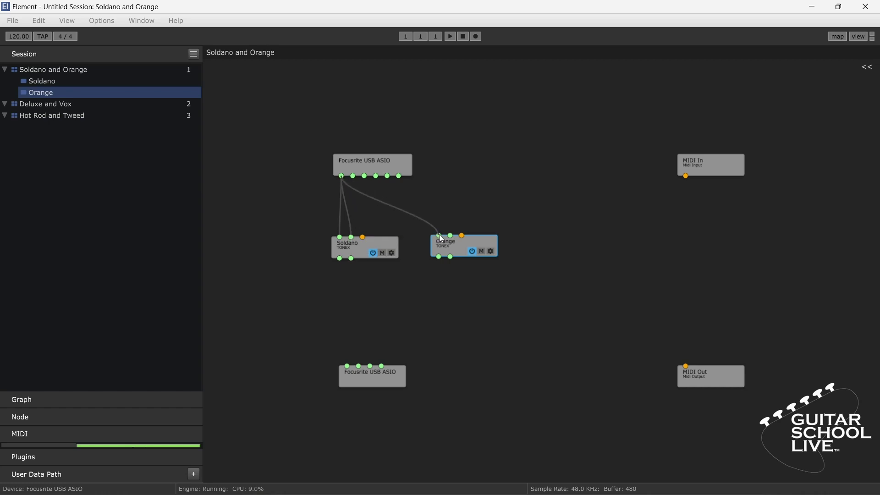
left_click_drag(341, 176, 451, 235)
In Soldano's TONEX editor, load Modern Boutique > Medal For Metal, then close the editor
left_click(351, 248)
double_click(352, 248)
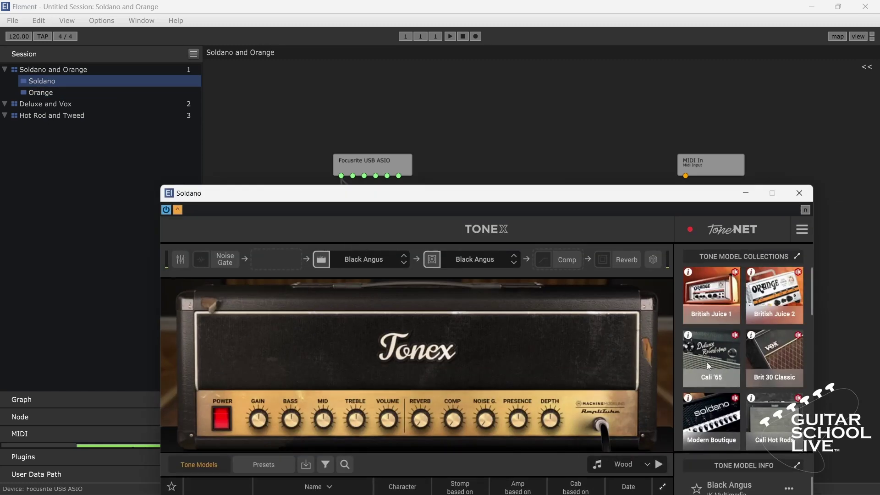
left_click(708, 413)
left_click_drag(608, 189, 635, 69)
left_click(361, 392)
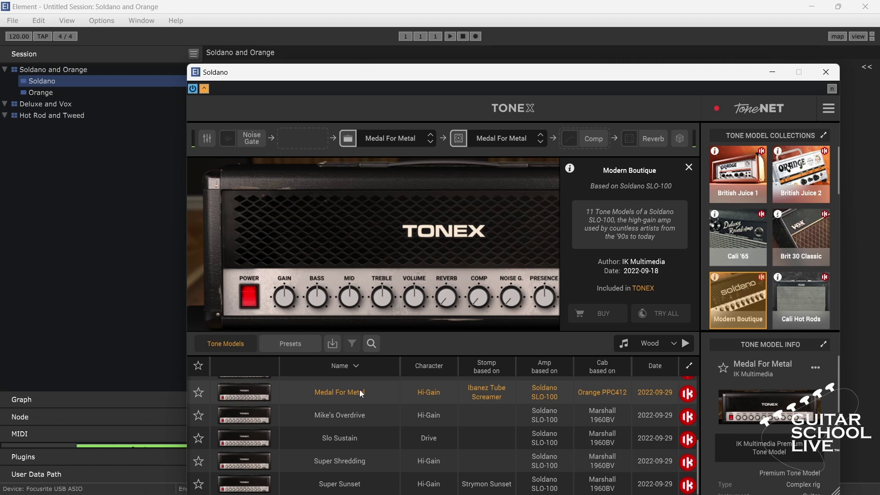
left_click(688, 168)
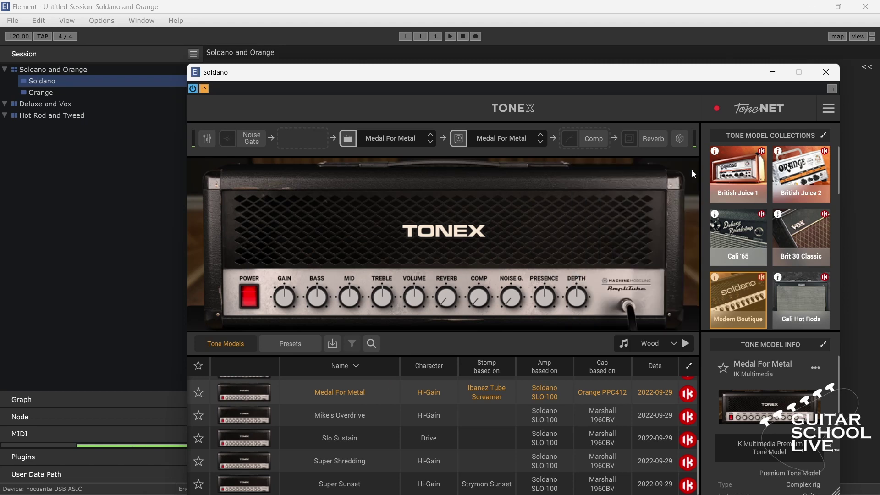
left_click(826, 71)
In Orange's TONEX editor, load British Juice 2 > Tiny Lead, then close the editor
double_click(449, 242)
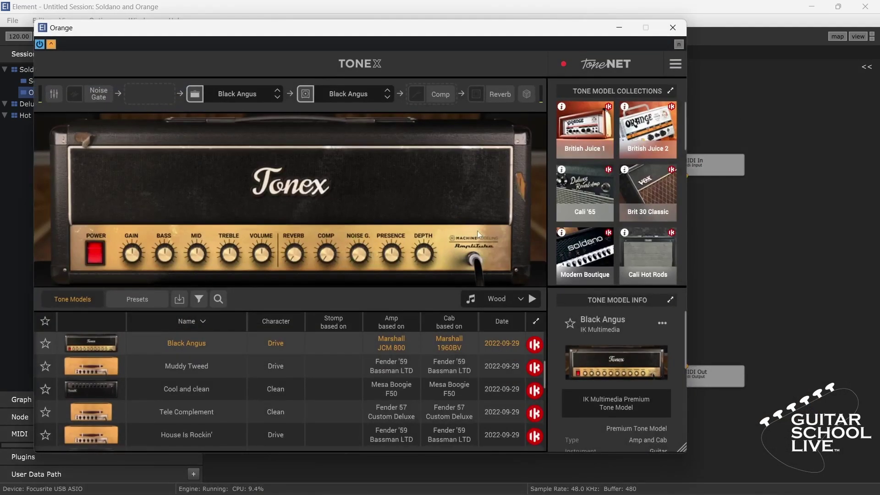
left_click(631, 131)
left_click(205, 351)
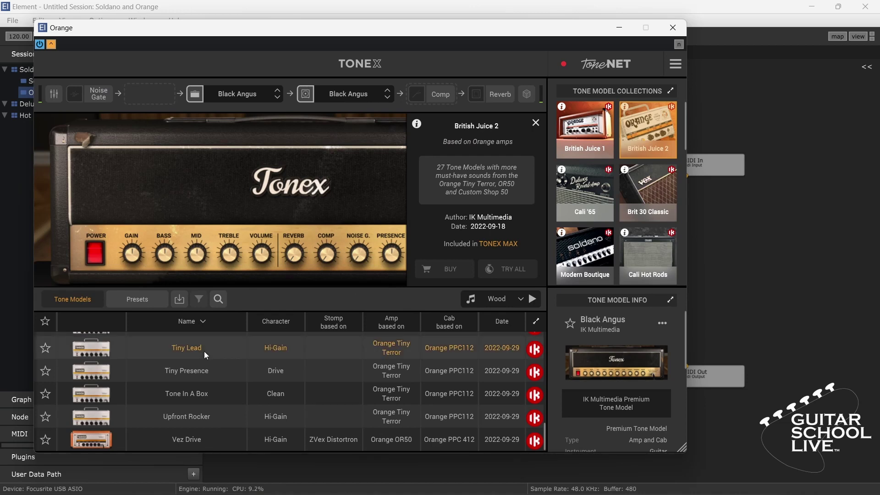
left_click(535, 124)
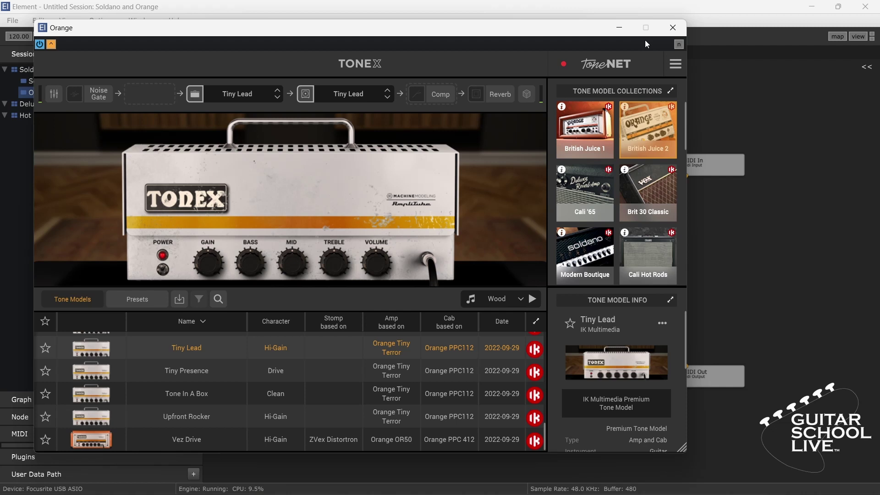
left_click(672, 28)
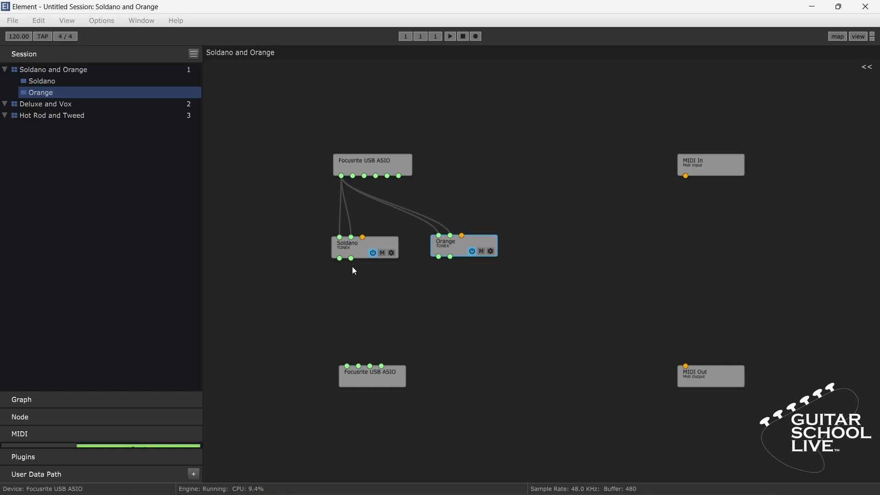
Wire both outputs of Soldano and Orange into the lower Focusrite USB ASIO output node
left_click_drag(346, 316, 349, 368)
left_click_drag(351, 259, 346, 366)
left_click_drag(428, 277, 358, 366)
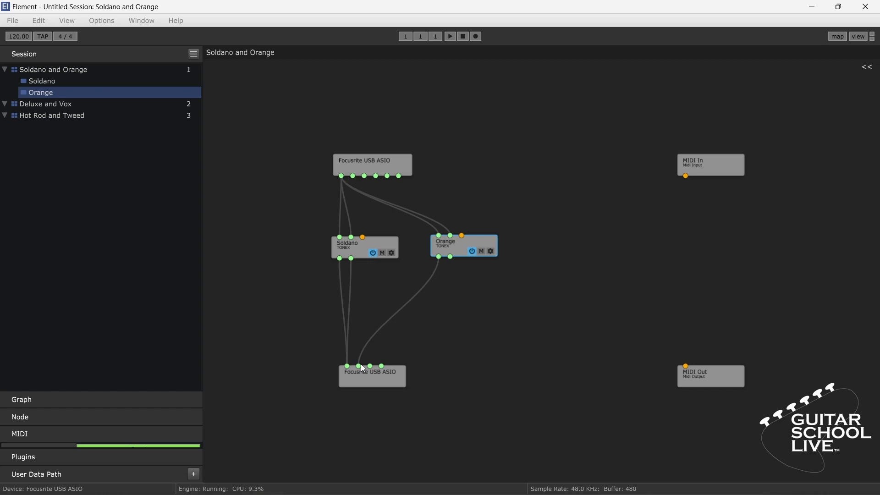
left_click_drag(450, 257, 360, 366)
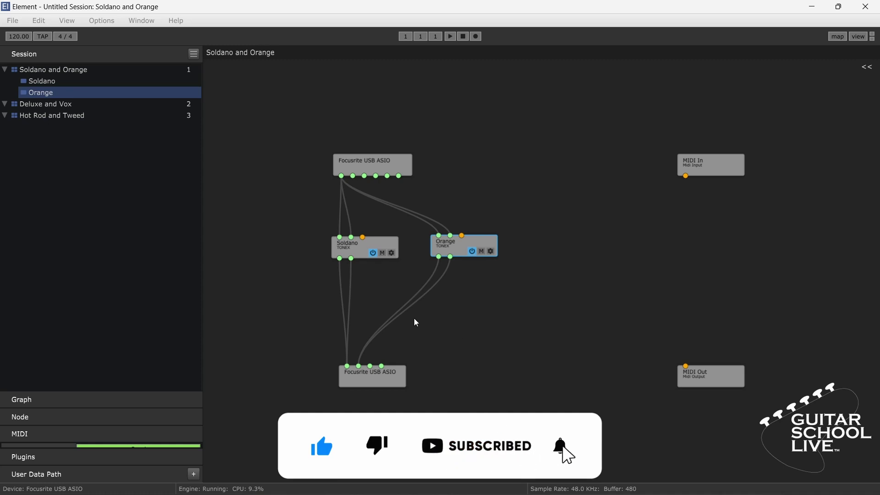
Rewire Soldano's right output to the second audio output and remove Orange's wrong connection
left_click_drag(350, 290, 394, 291)
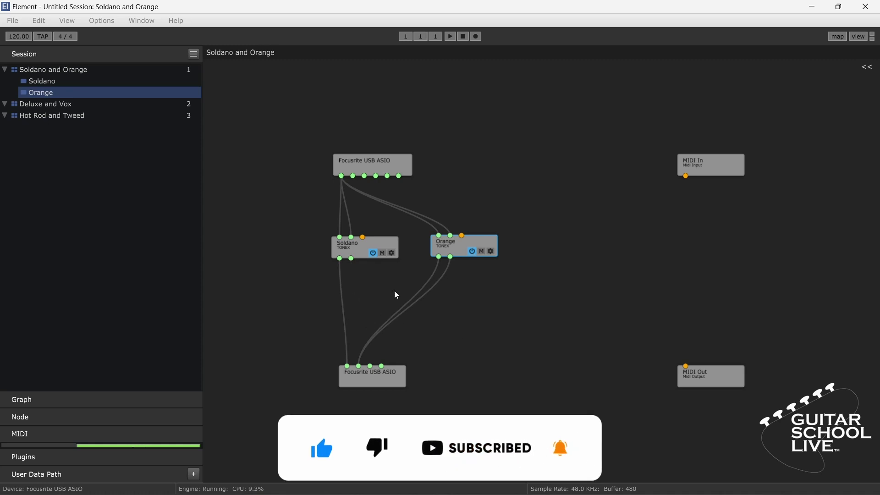
left_click_drag(351, 260, 359, 366)
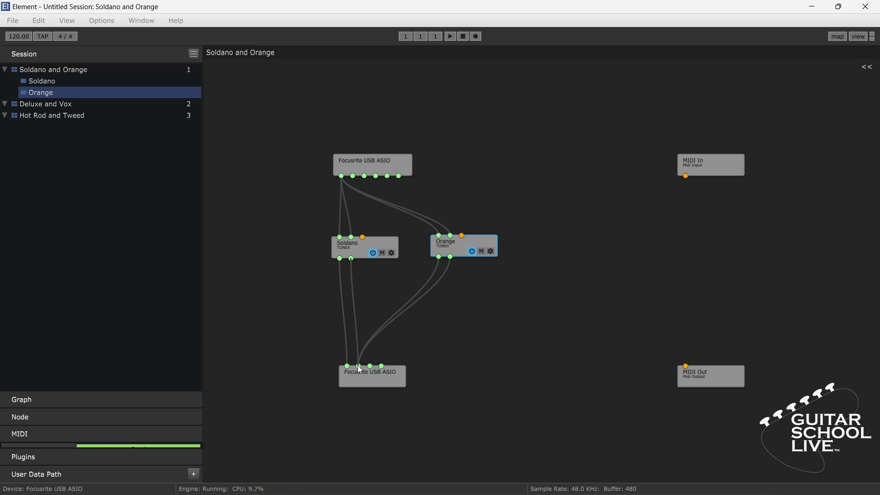
left_click_drag(427, 281, 347, 366)
Add the Eventide Blackhole (VST) effect and place it between Soldano and the audio output
right_click(529, 396)
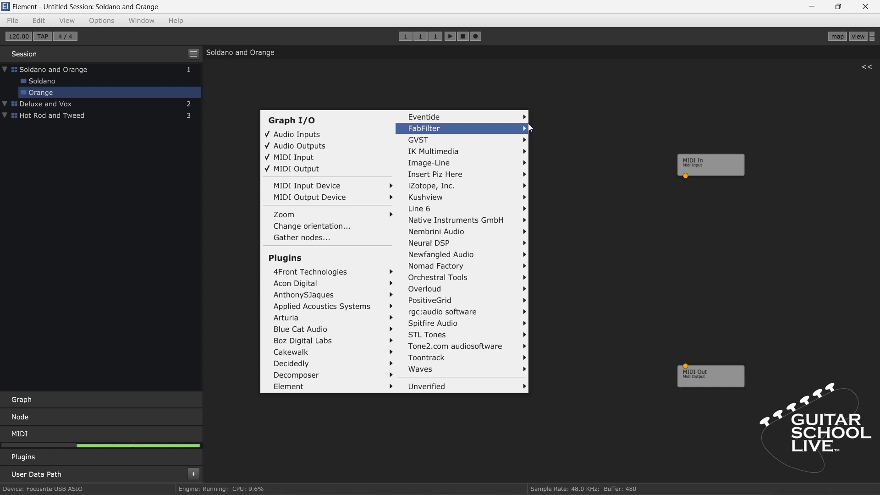
mouse_move(526, 115)
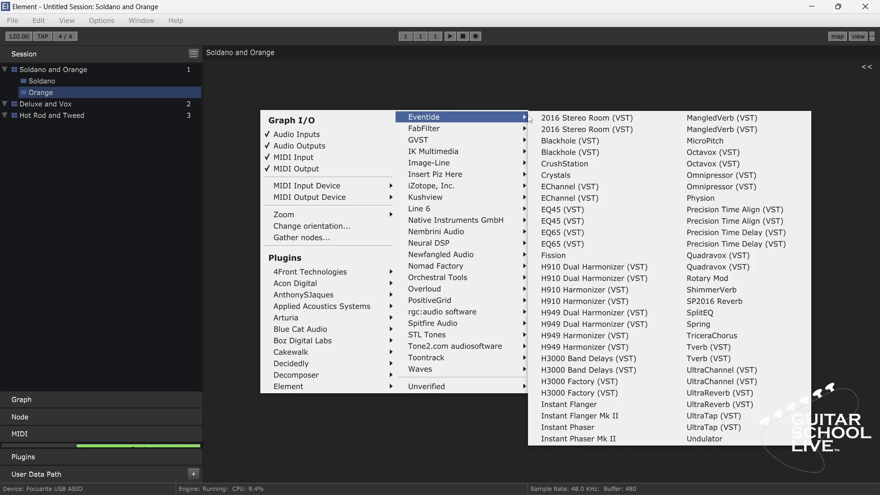
left_click(556, 142)
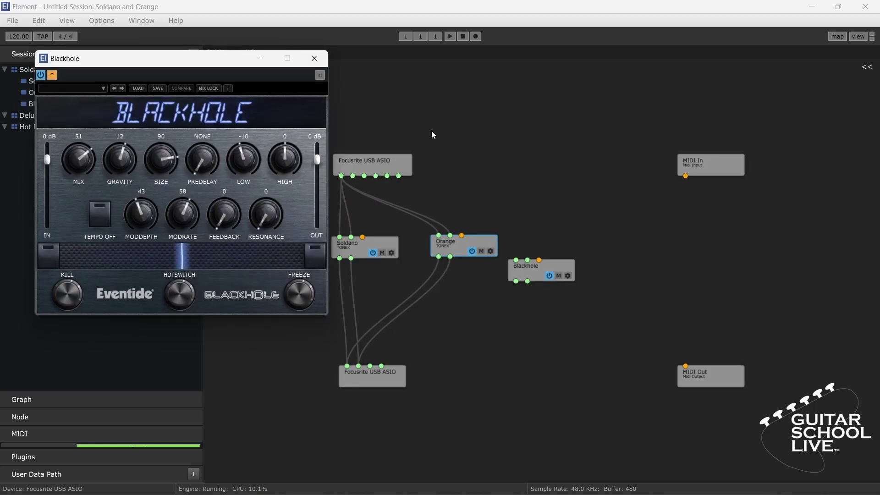
left_click(314, 59)
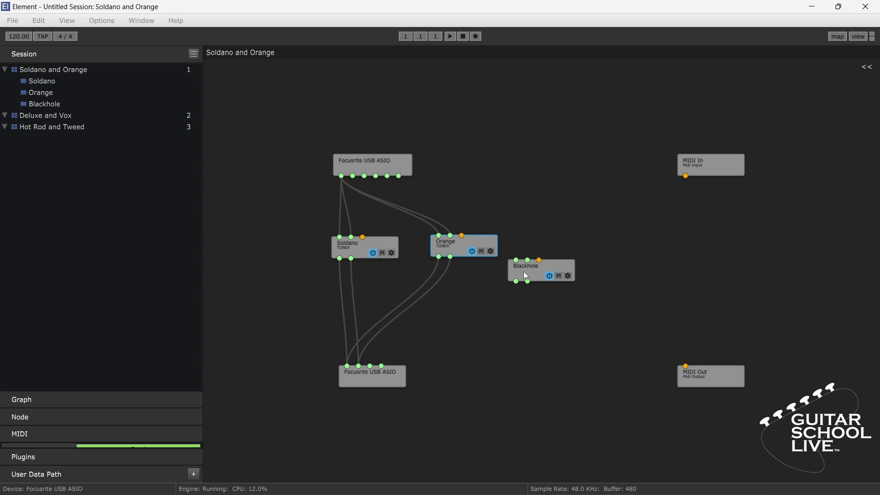
left_click_drag(526, 276, 378, 304)
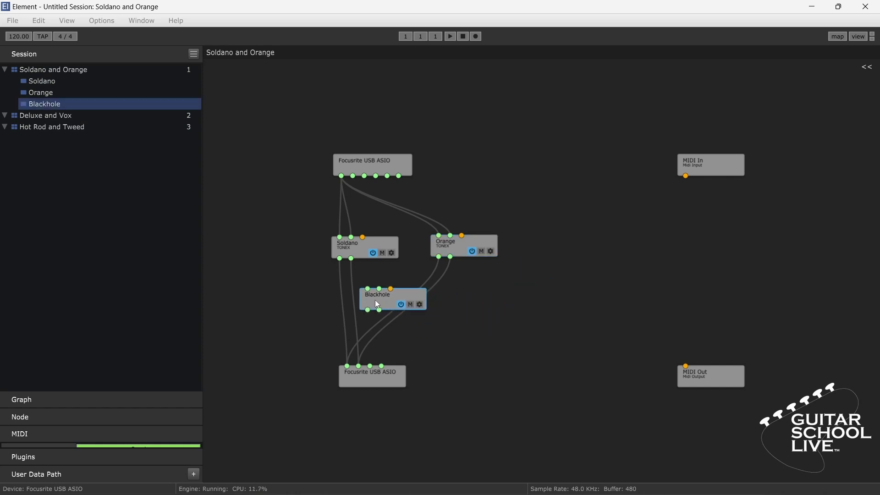
Replace Soldano's two output cables with Soldano into Blackhole, and Blackhole's left and right into the audio outputs
left_click(353, 291)
key("Delete")
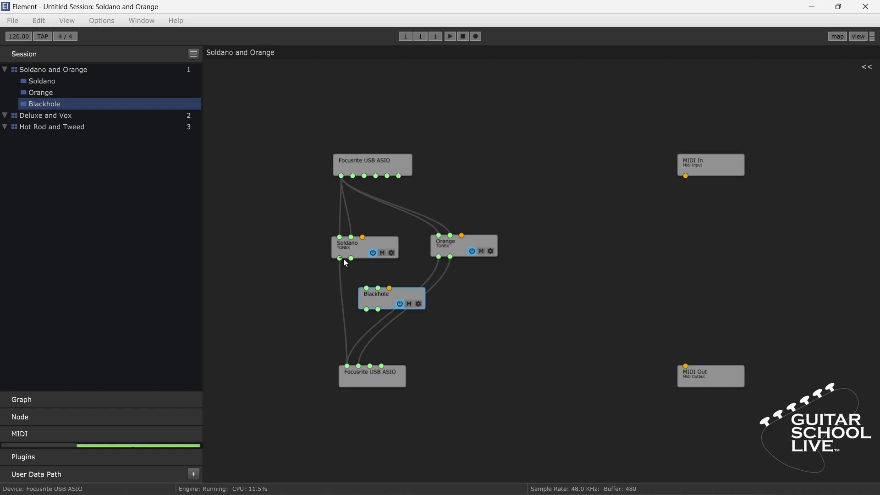
left_click(342, 284)
key("Delete")
mouse_move(367, 290)
left_mouse_down()
mouse_move(378, 289)
mouse_move(354, 297)
left_mouse_up()
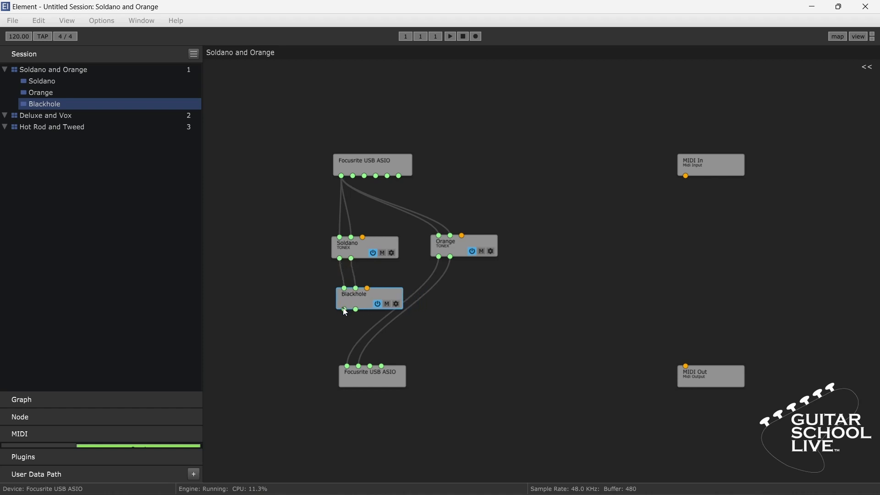
left_click_drag(345, 341, 347, 366)
left_click_drag(356, 311, 359, 365)
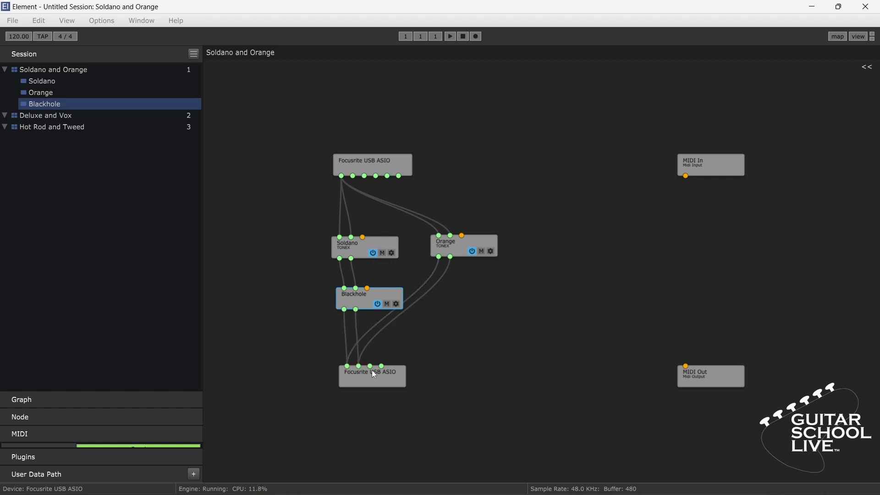